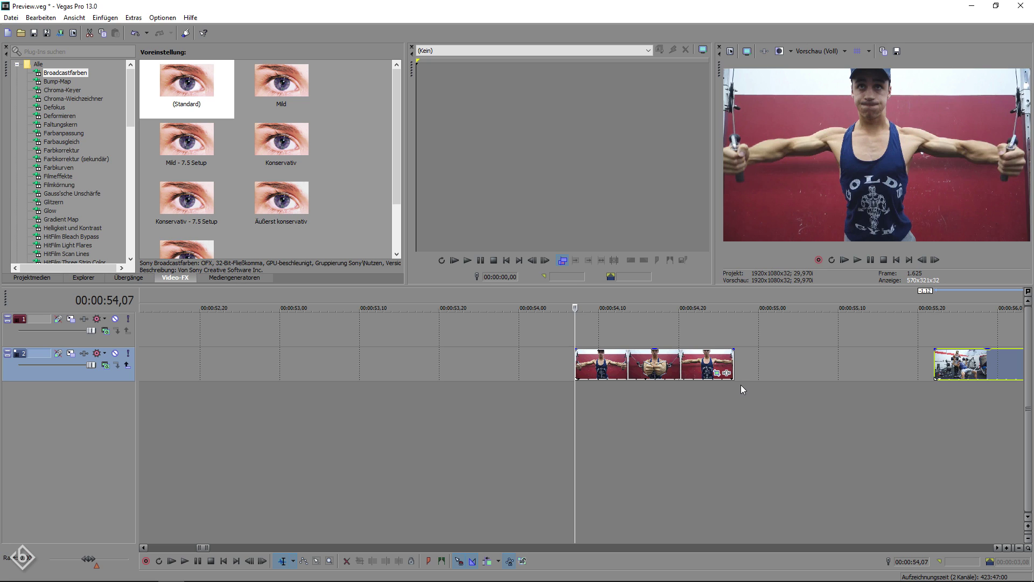
# In the lower-track clip's Panorama/Cropping, add a position keyframe at 00:00:00,10 with a width of 1820
pyautogui.click(716, 372)
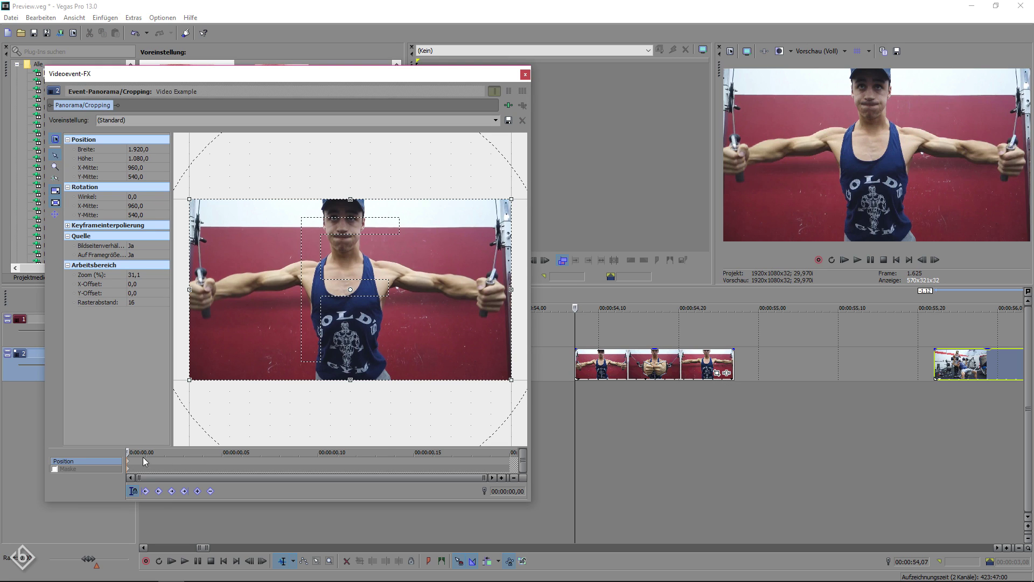
pyautogui.moveTo(129, 453); pyautogui.dragTo(318, 466)
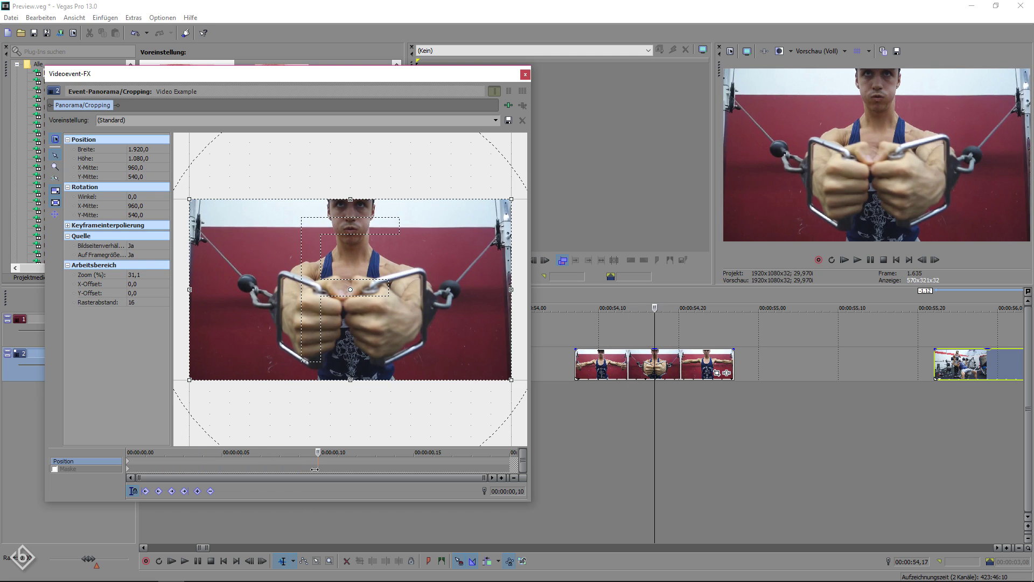
pyautogui.click(146, 150)
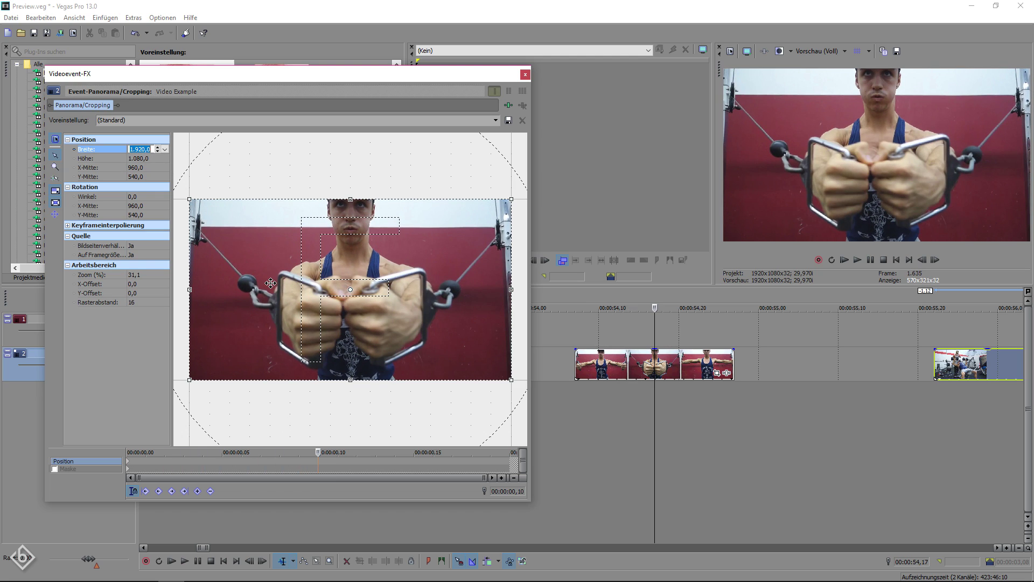
pyautogui.write('1820')
pyautogui.press('Return')
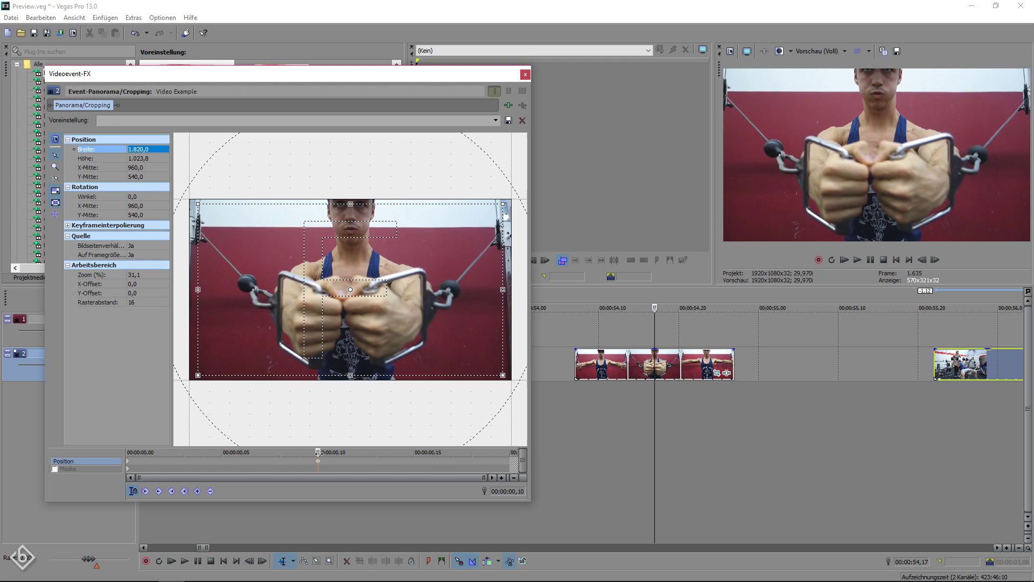
# Add a cropping keyframe at the clip's end, 00:00:00,20, with a width of 500, and close the effect window
pyautogui.moveTo(318, 453); pyautogui.dragTo(510, 454)
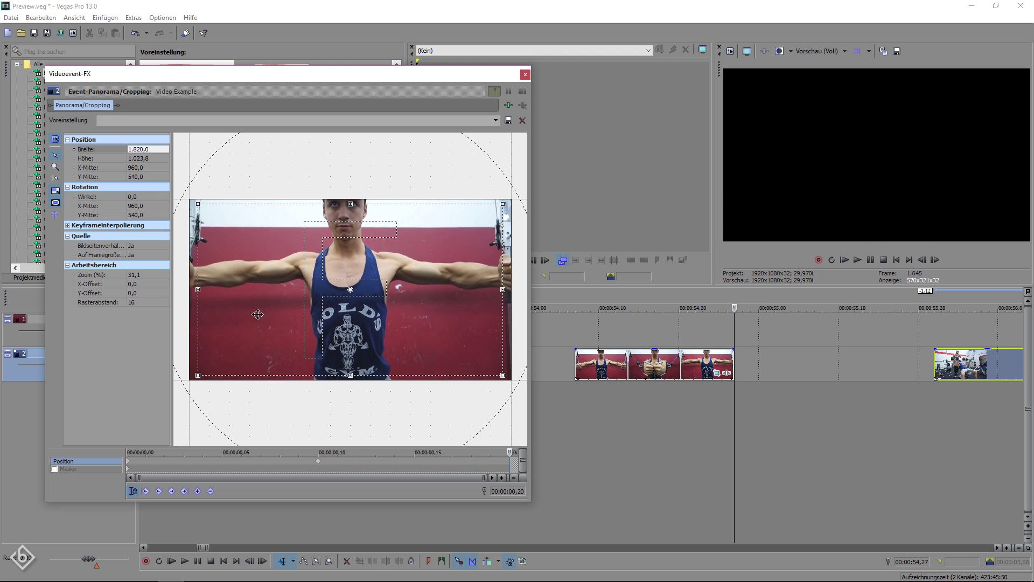
pyautogui.click(141, 149)
pyautogui.write('500')
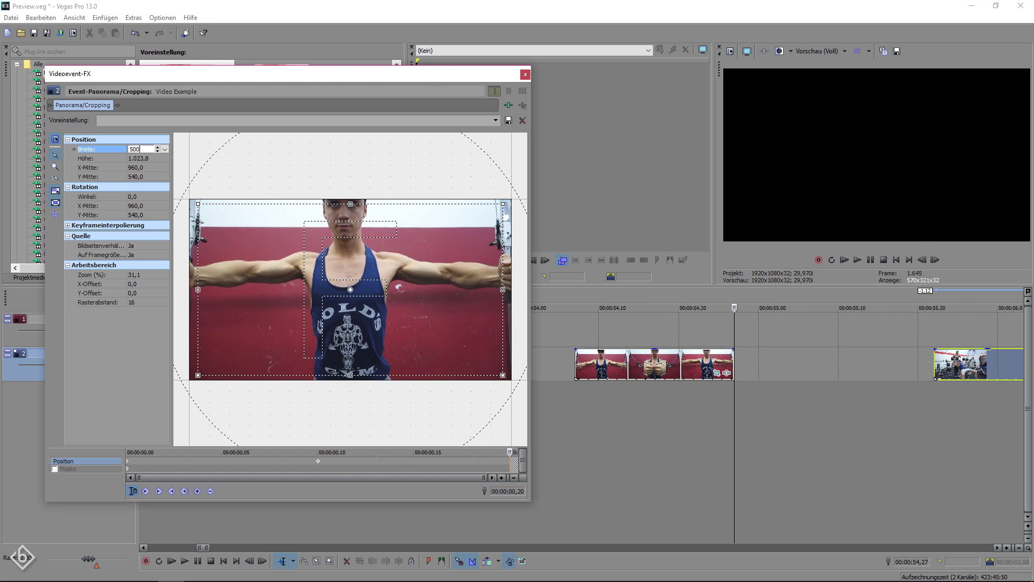
pyautogui.press('Return')
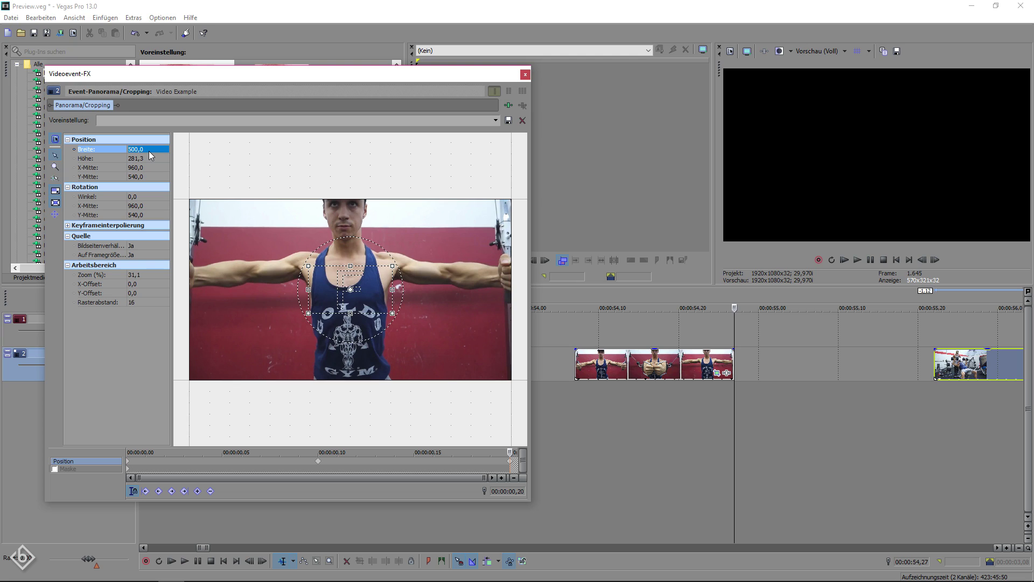
pyautogui.click(526, 74)
# Search the video effects for "unsch" and apply the Strahlenförmige Unschärfe preset Leicht proportional to the lower-track clip
pyautogui.click(72, 52)
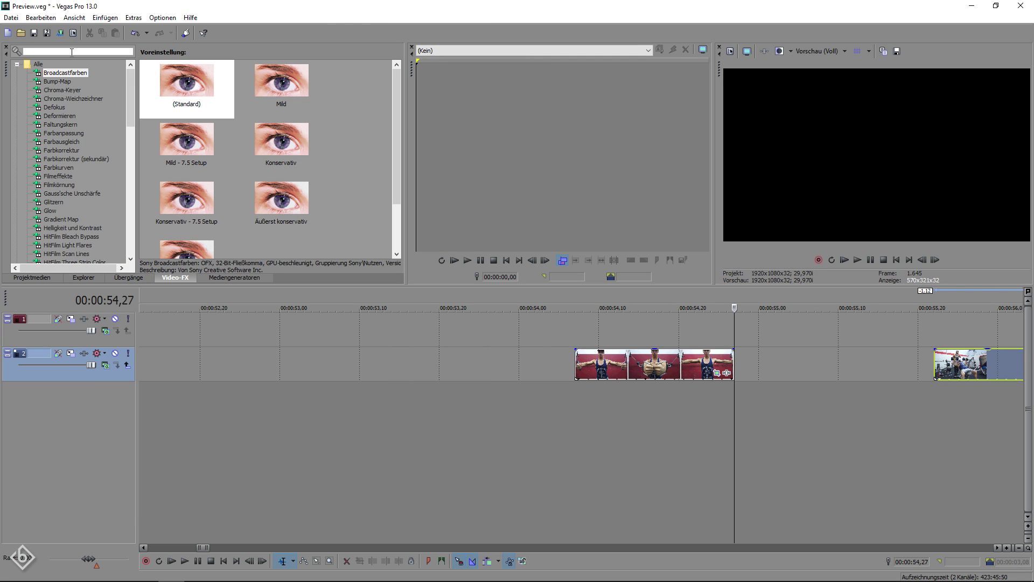
pyautogui.write('unsch')
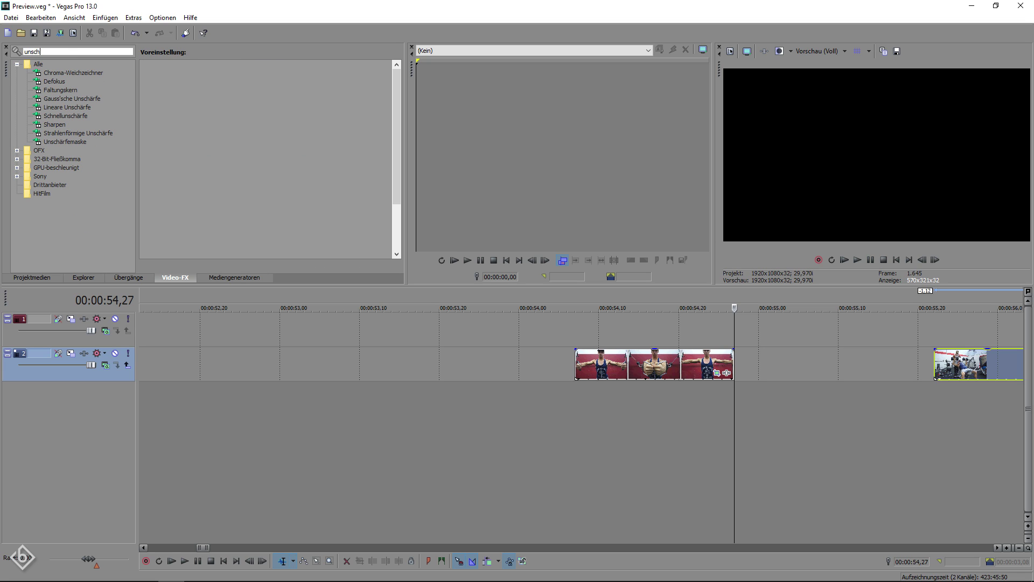
pyautogui.click(95, 133)
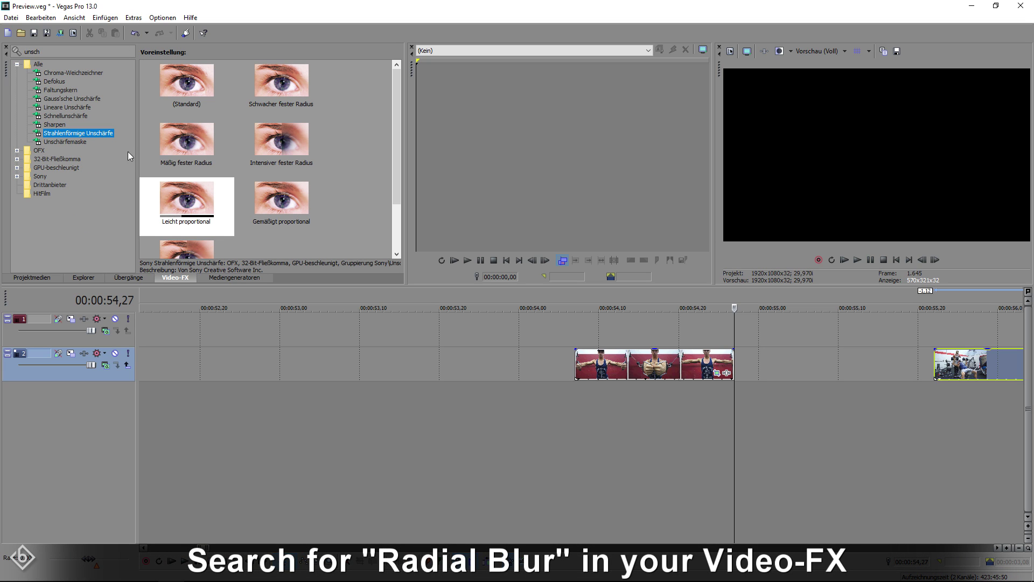
pyautogui.moveTo(188, 200); pyautogui.dragTo(616, 377)
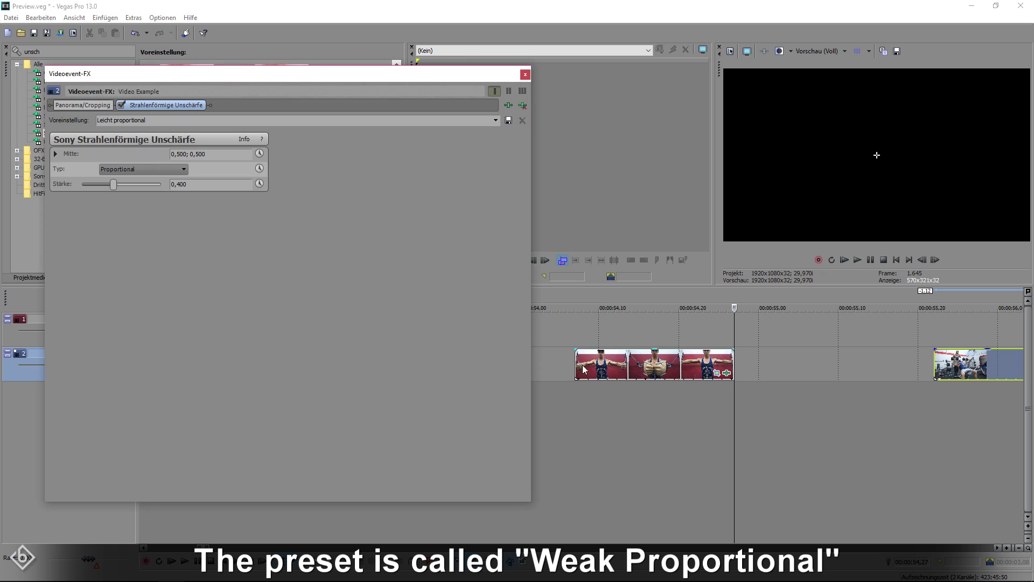
# Set the radial blur's Stärke to 0, enable its animation, and add a keyframe at 00:00:00,10
pyautogui.moveTo(112, 184); pyautogui.dragTo(101, 184)
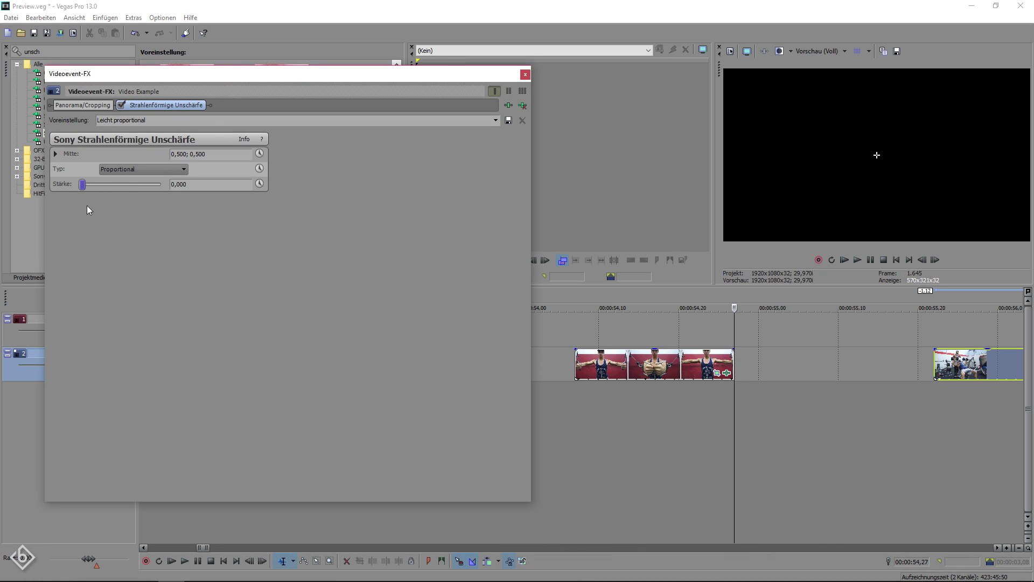
pyautogui.click(98, 235)
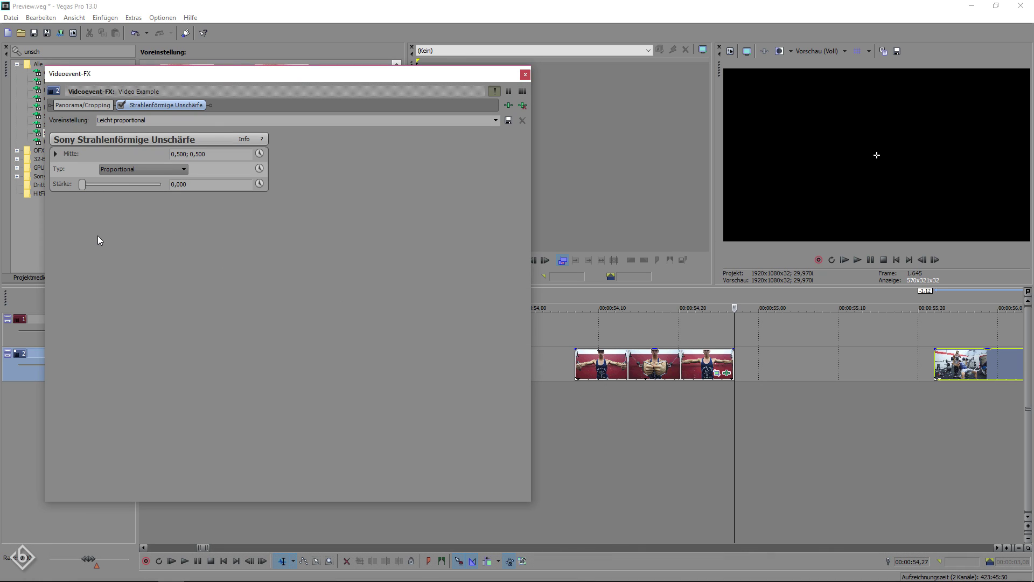
pyautogui.click(259, 183)
pyautogui.moveTo(518, 409); pyautogui.dragTo(322, 418)
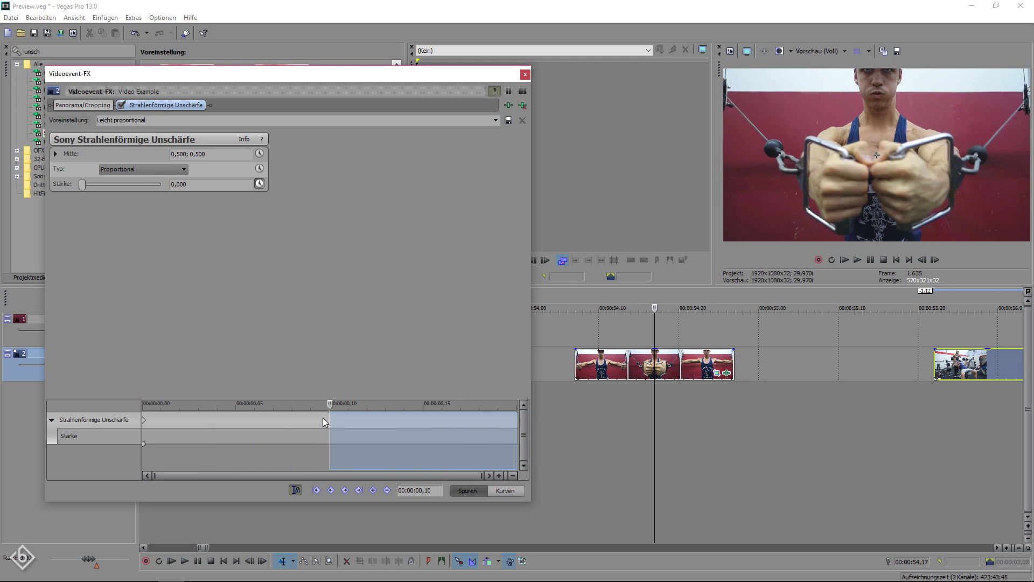
pyautogui.click(322, 418)
pyautogui.click(373, 489)
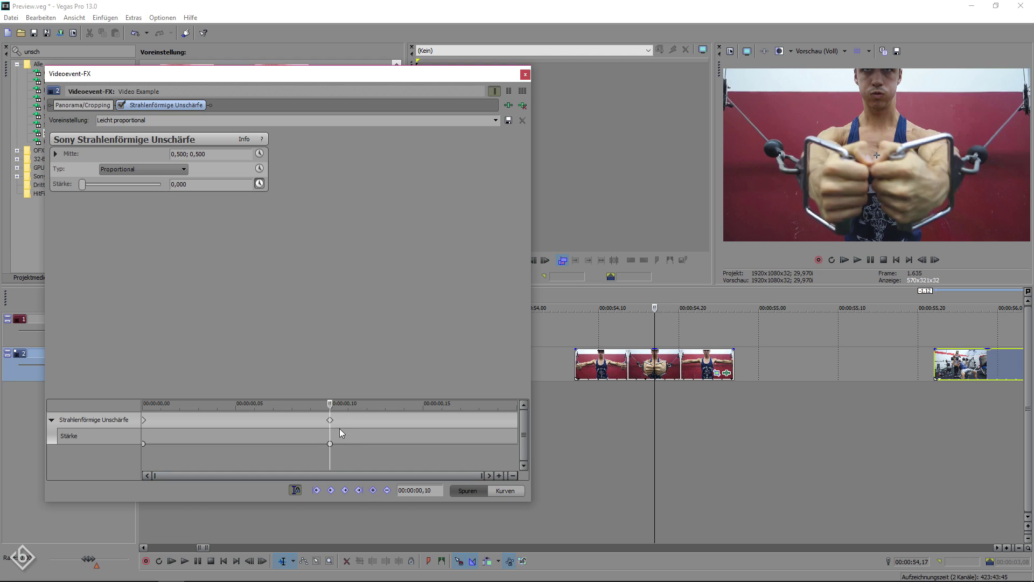
# Set the radial blur's Stärke to 0,5 at the clip's end, 00:00:00,20, and close the effect window
pyautogui.moveTo(332, 411); pyautogui.dragTo(516, 413)
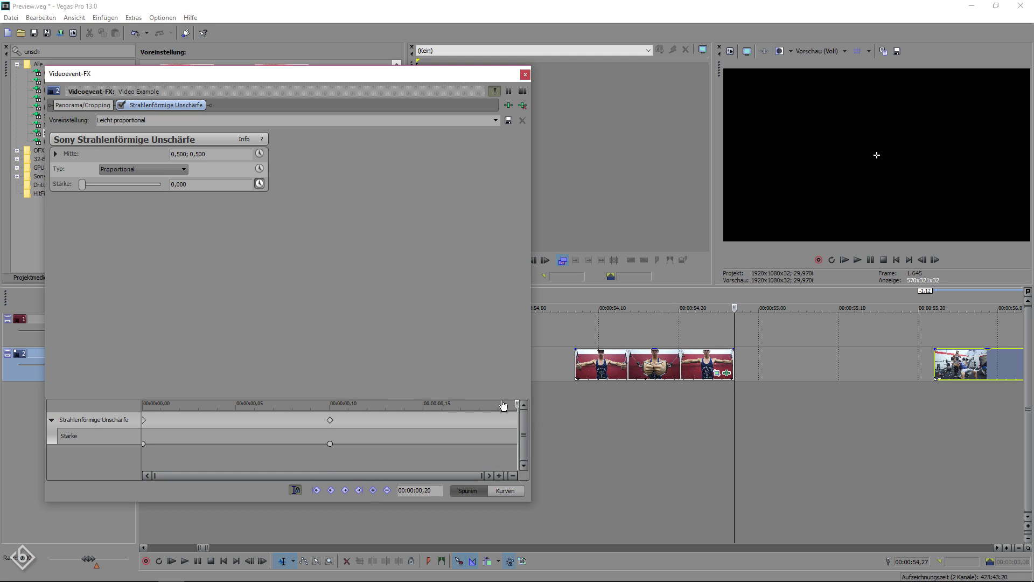
pyautogui.click(516, 414)
pyautogui.click(180, 185)
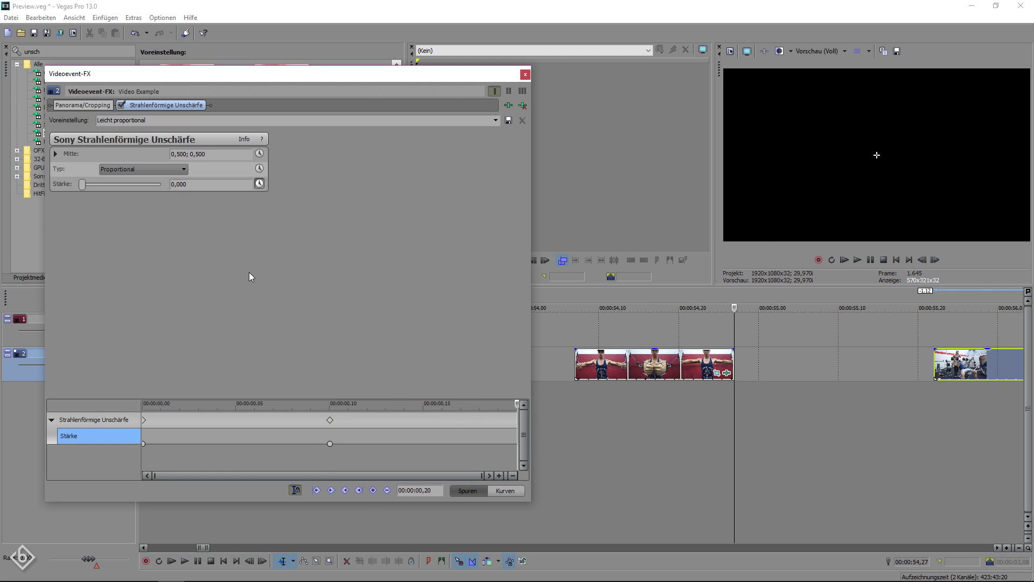
pyautogui.write('0,5')
pyautogui.press('Return')
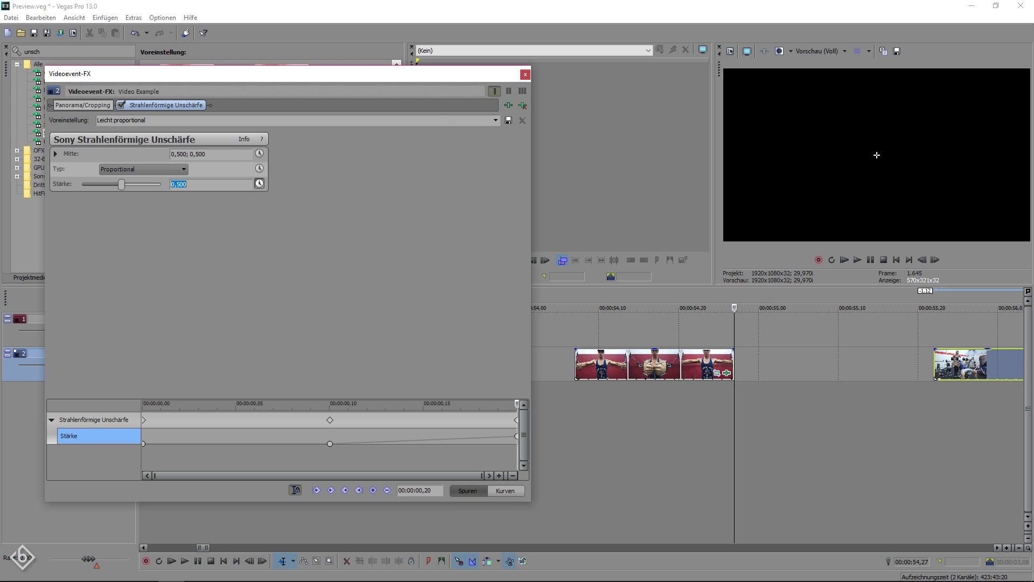
pyautogui.click(525, 74)
# Move the second clip, the bench-press shot, onto the upper track so its start overlaps the first clip's end
pyautogui.scroll(2, 706, 416)
pyautogui.scroll(-2, 706, 416)
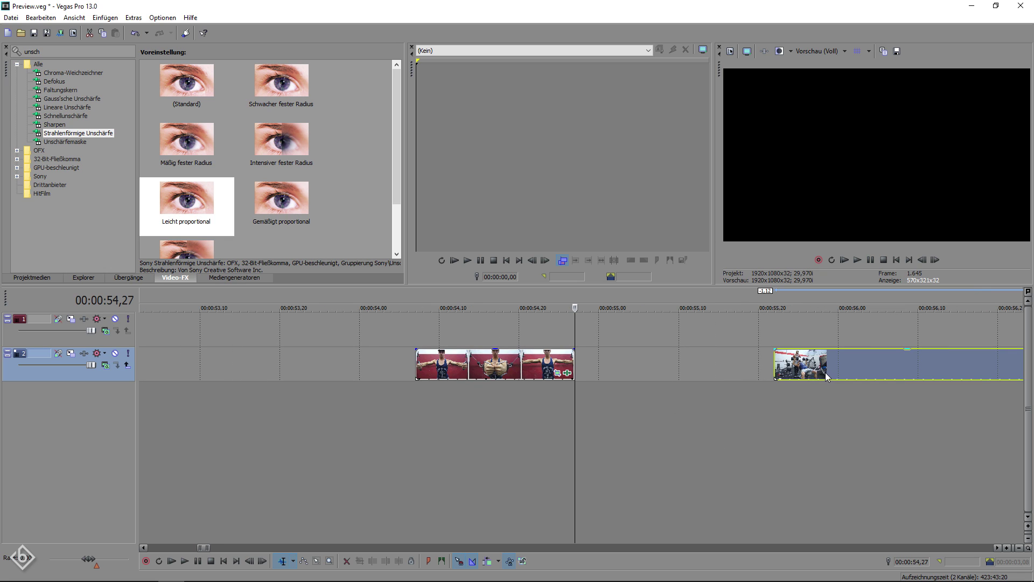
pyautogui.moveTo(828, 377); pyautogui.dragTo(610, 326)
pyautogui.scroll(2, 657, 374)
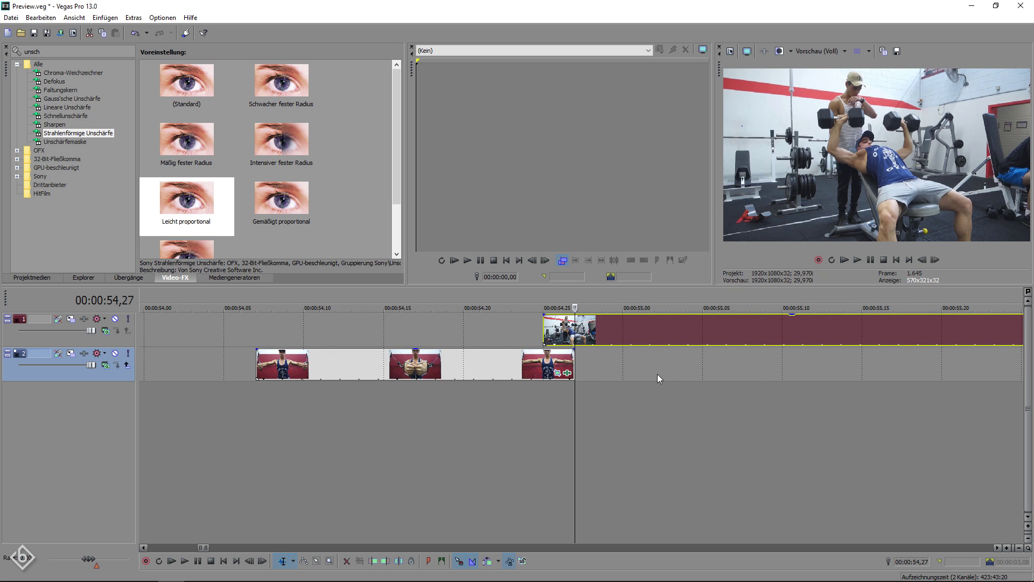
# Shift the upper-track clip to start at 00:00:54,17 over the first clip's middle keyframe and place a marker there
pyautogui.press('Left')
pyautogui.press('Left')
pyautogui.press('Left')
pyautogui.press('Left')
pyautogui.press('Left')
pyautogui.press('Left')
pyautogui.press('Left')
pyautogui.press('Left')
pyautogui.press('Left')
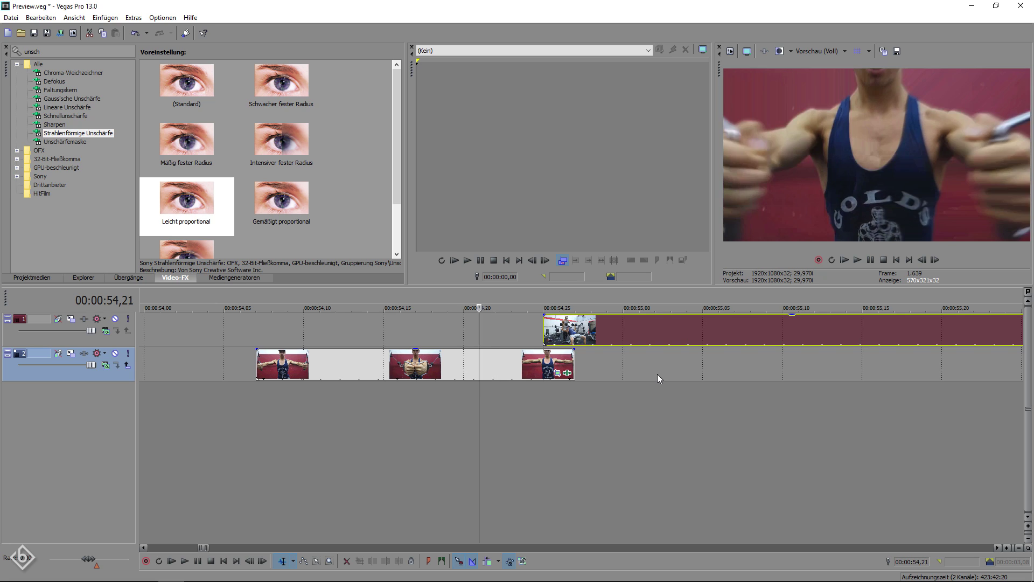
pyautogui.press('Left')
pyautogui.moveTo(629, 335); pyautogui.dragTo(501, 334)
pyautogui.press('m')
pyautogui.scroll(-3, 497, 405)
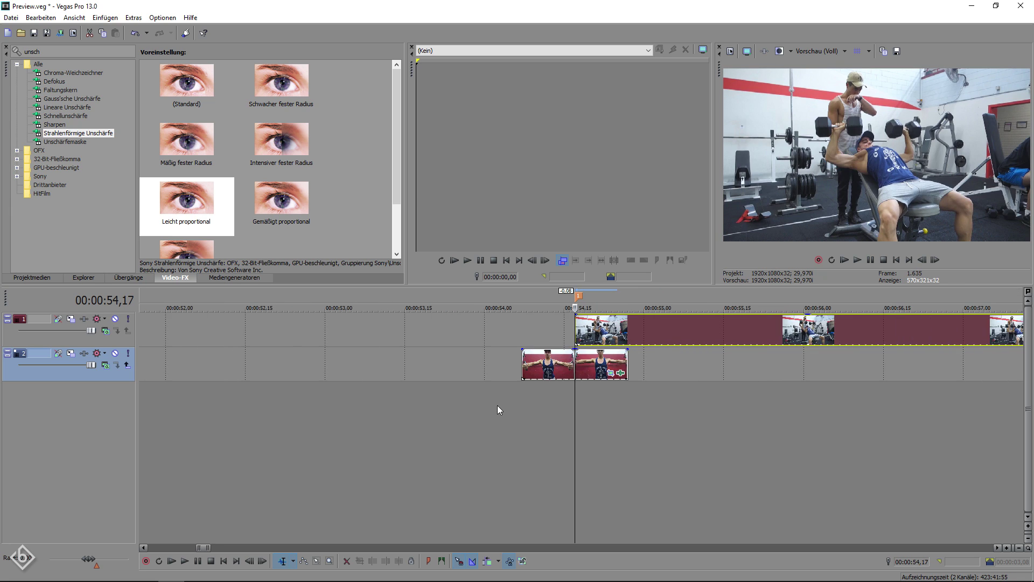
# Place a marker at the first clip's end, 00:00:54,27, and give the upper-track clip a 10-frame fade-in up to it
pyautogui.scroll(2, 577, 409)
pyautogui.press('space')
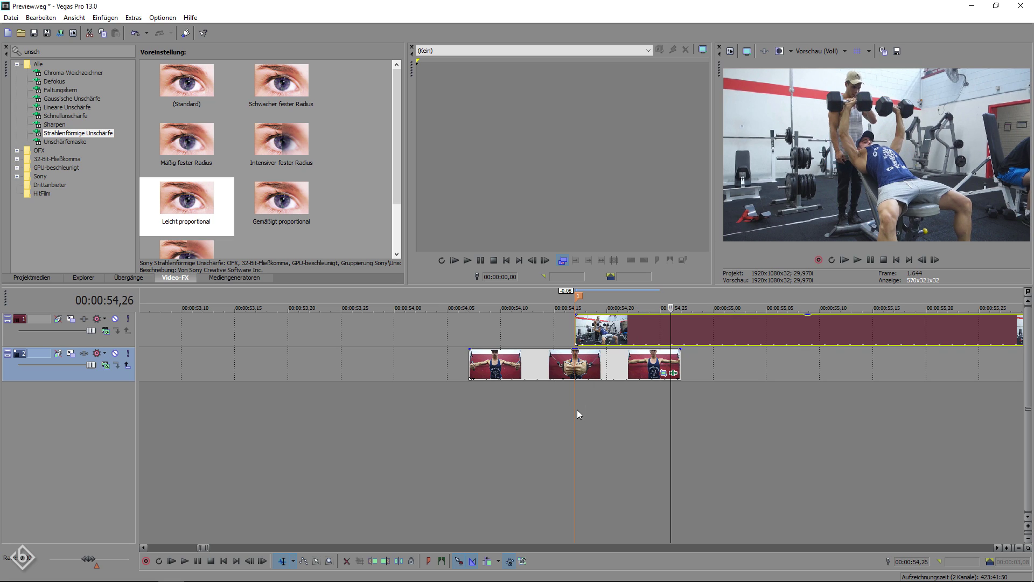
pyautogui.press('m')
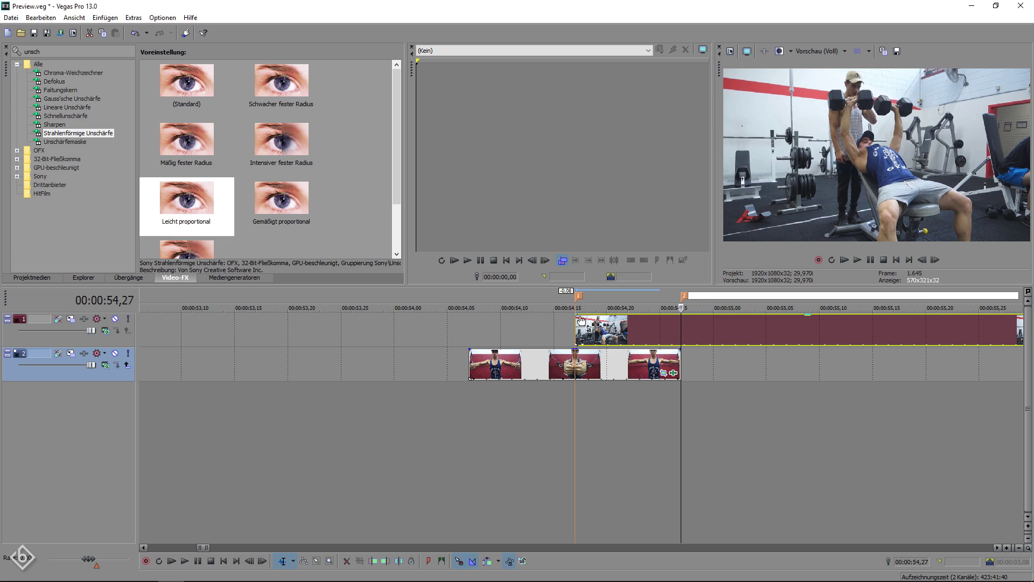
pyautogui.moveTo(575, 315); pyautogui.dragTo(680, 327)
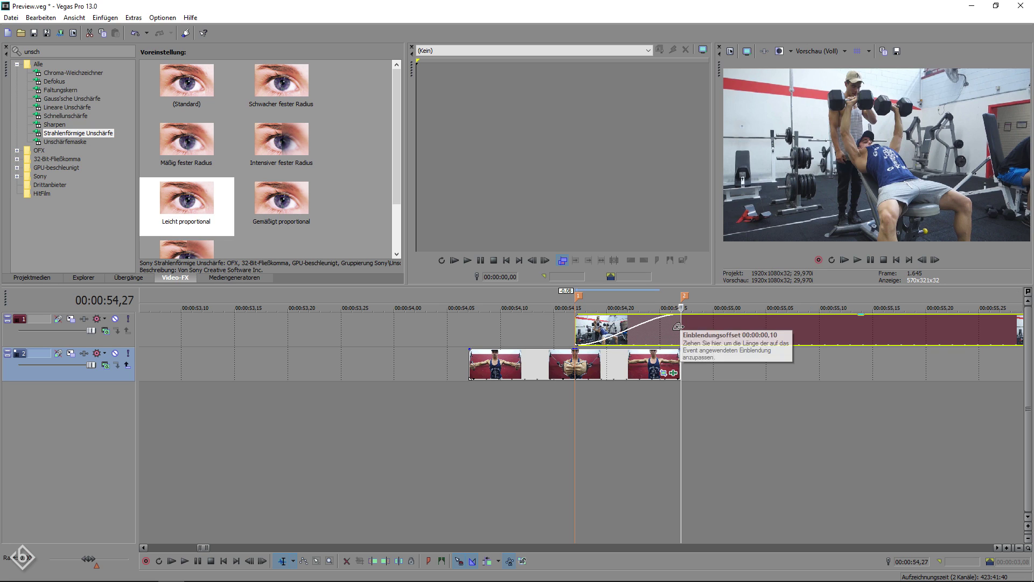
# In the upper-track clip's Panorama/Cropping, add a position keyframe at 00:00:00,10 with a width of 1420
pyautogui.scroll(-3, 681, 327)
pyautogui.click(765, 338)
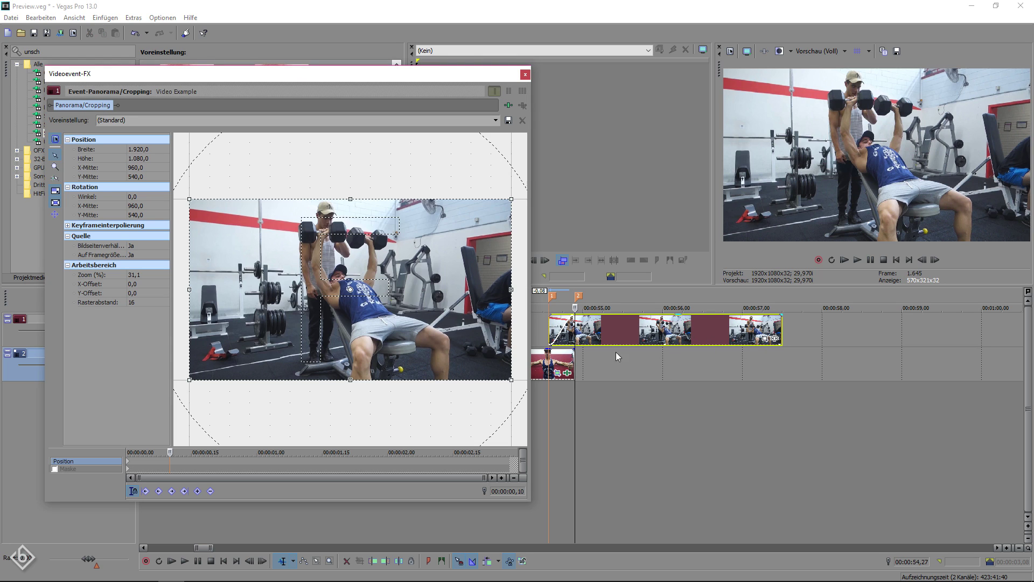
pyautogui.moveTo(170, 454); pyautogui.dragTo(127, 456)
pyautogui.scroll(4, 225, 470)
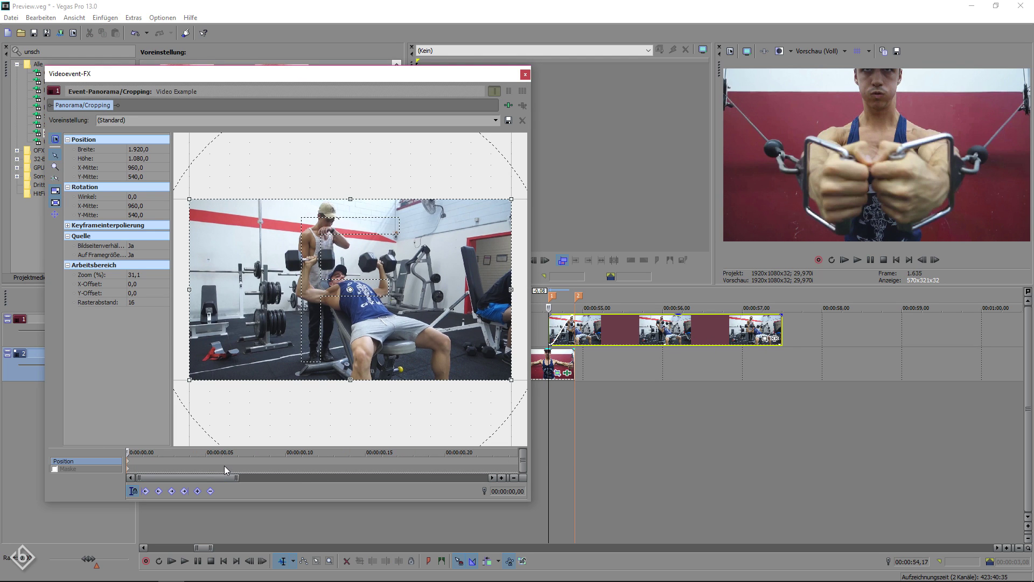
pyautogui.press('space')
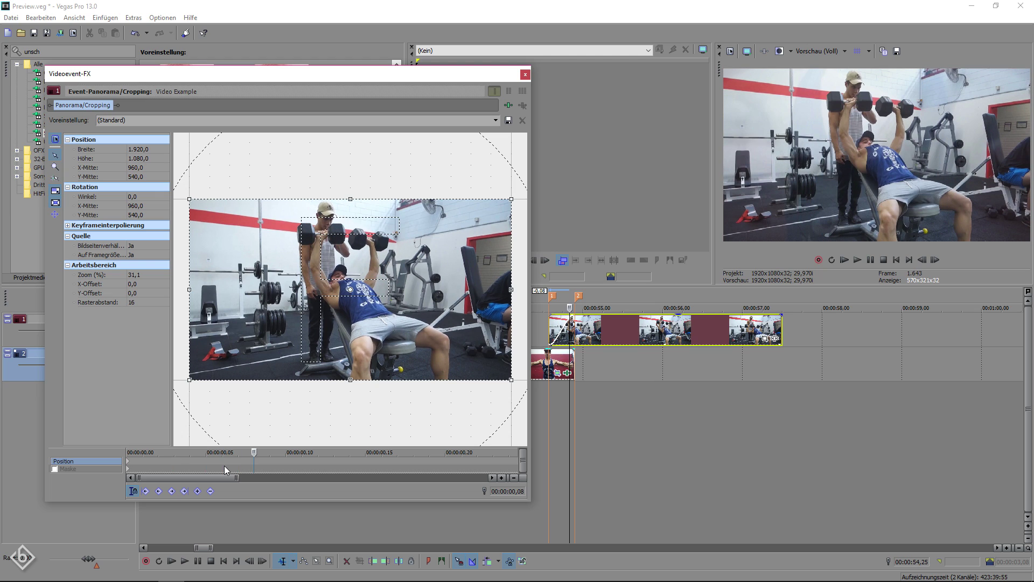
pyautogui.click(141, 150)
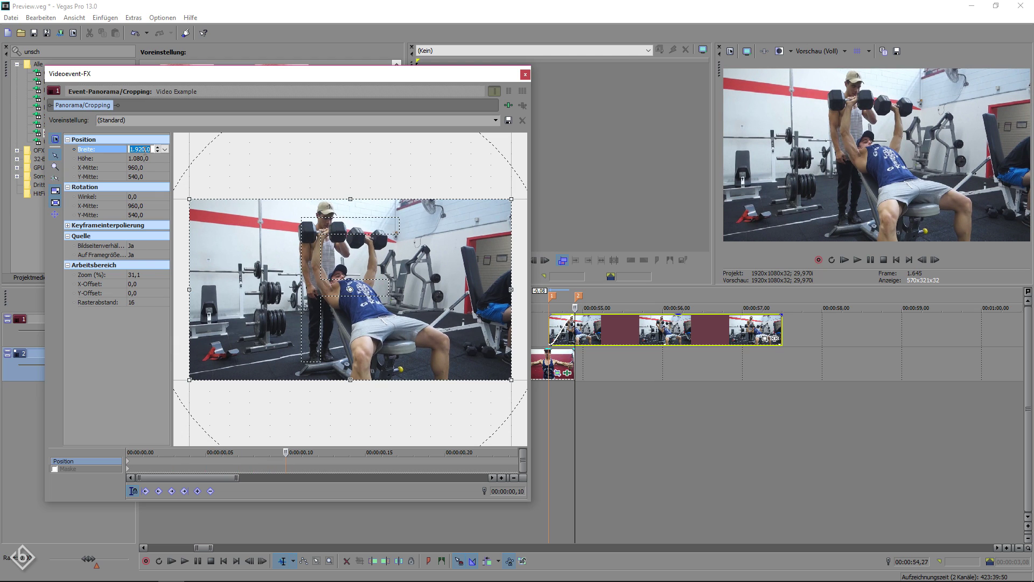
pyautogui.write('1420')
pyautogui.press('Return')
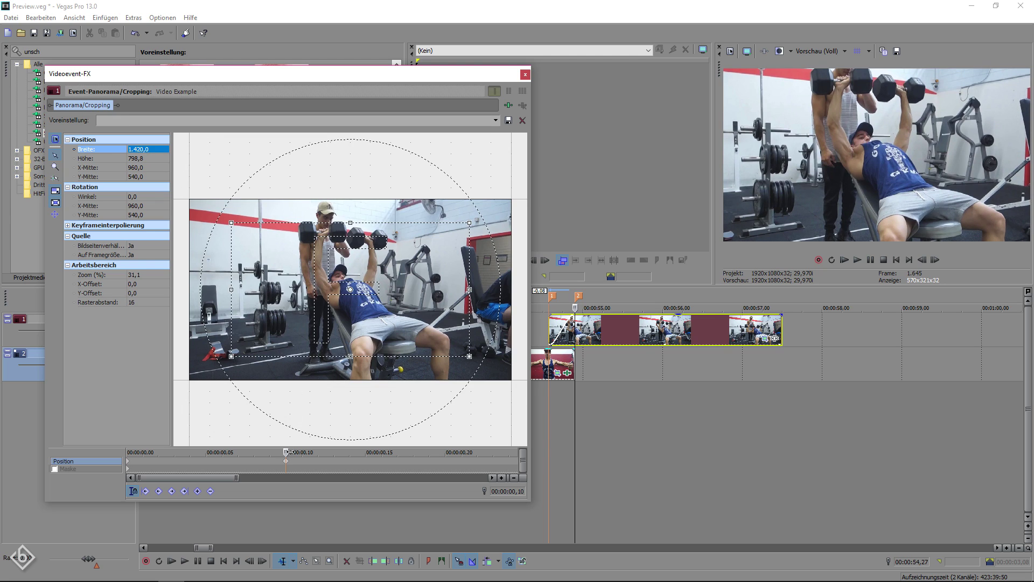
# Add a cropping keyframe at the upper-track clip's end, 00:00:02,28, with a width of 1320, and close the effect window
pyautogui.moveTo(289, 452); pyautogui.dragTo(478, 453)
pyautogui.scroll(-5, 465, 454)
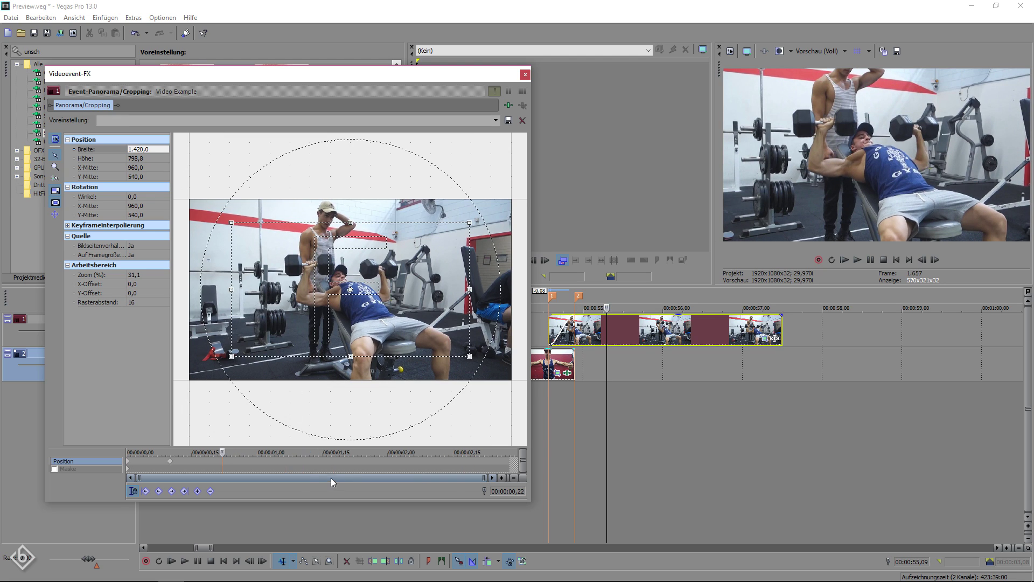
pyautogui.press('space')
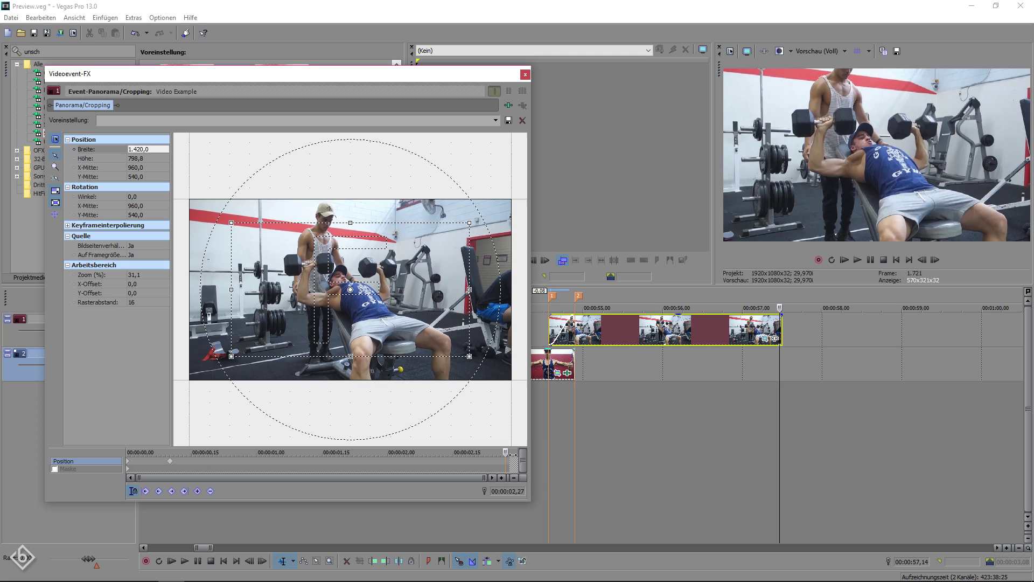
pyautogui.click(143, 149)
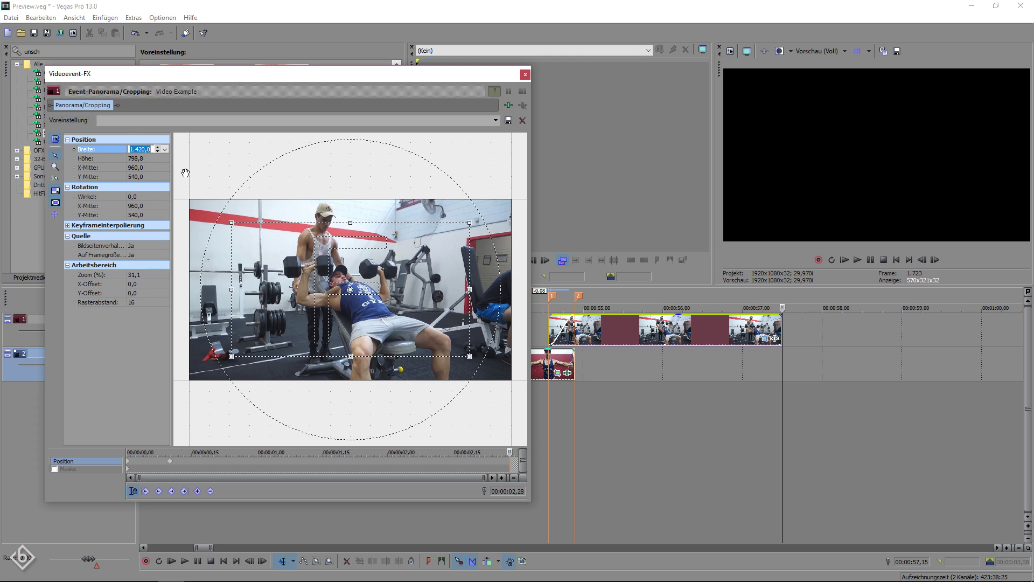
pyautogui.write('1320')
pyautogui.press('Return')
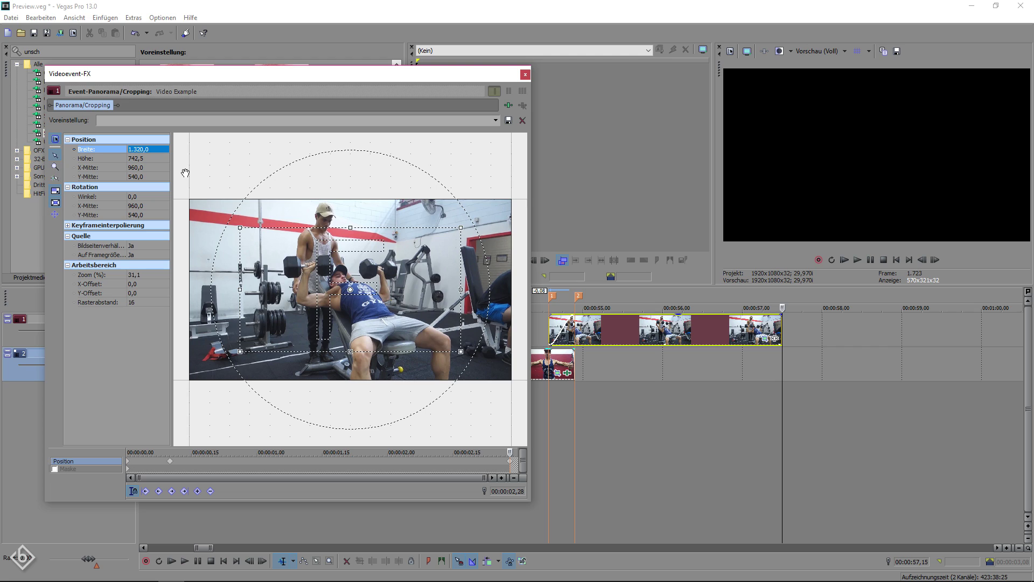
pyautogui.click(525, 75)
# Apply the Leicht proportional radial blur to the upper-track clip, set its Stärke to 0,5, and enable animation for it
pyautogui.moveTo(188, 205); pyautogui.dragTo(564, 333)
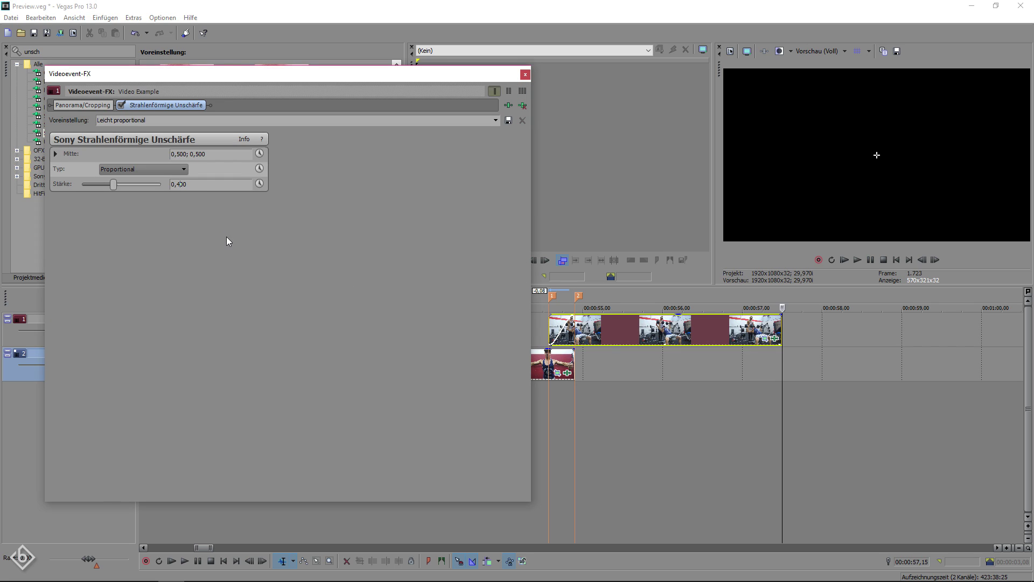
pyautogui.press('BackSpace')
pyautogui.write('5')
pyautogui.press('Return')
pyautogui.click(260, 184)
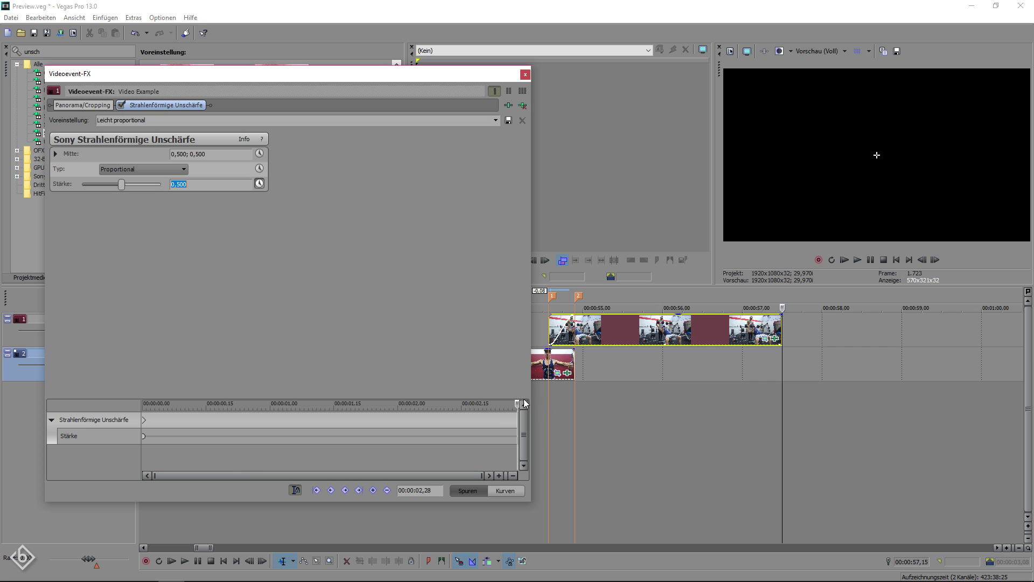
# Add a radial blur keyframe at 00:00:00,10 in the upper-track clip with Stärke 0,000, and close the effect window
pyautogui.moveTo(519, 405); pyautogui.dragTo(102, 414)
pyautogui.scroll(1, 620, 437)
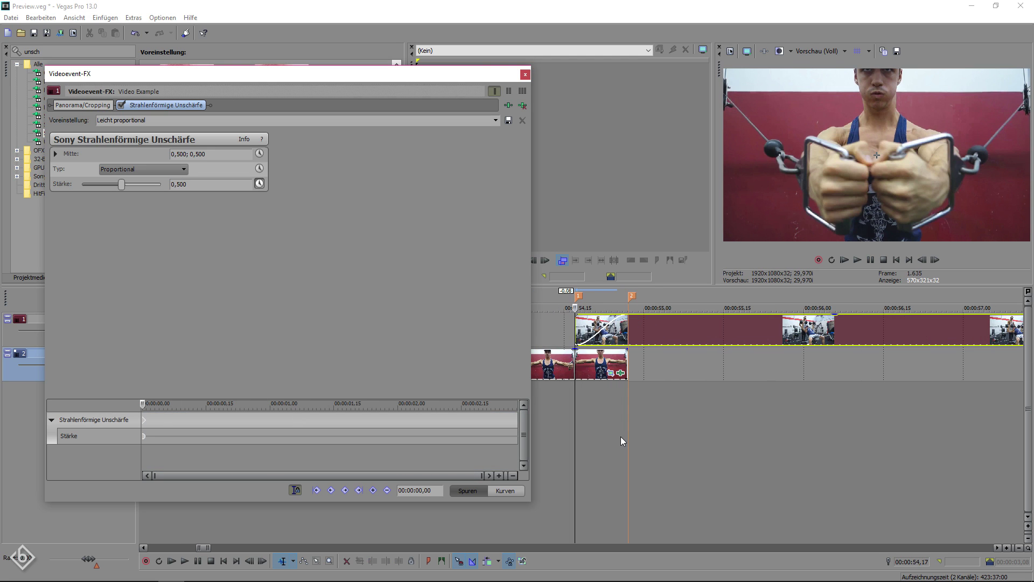
pyautogui.press('Right')
pyautogui.press('Right')
pyautogui.press('Right')
pyautogui.press('Right')
pyautogui.press('Right')
pyautogui.press('Right')
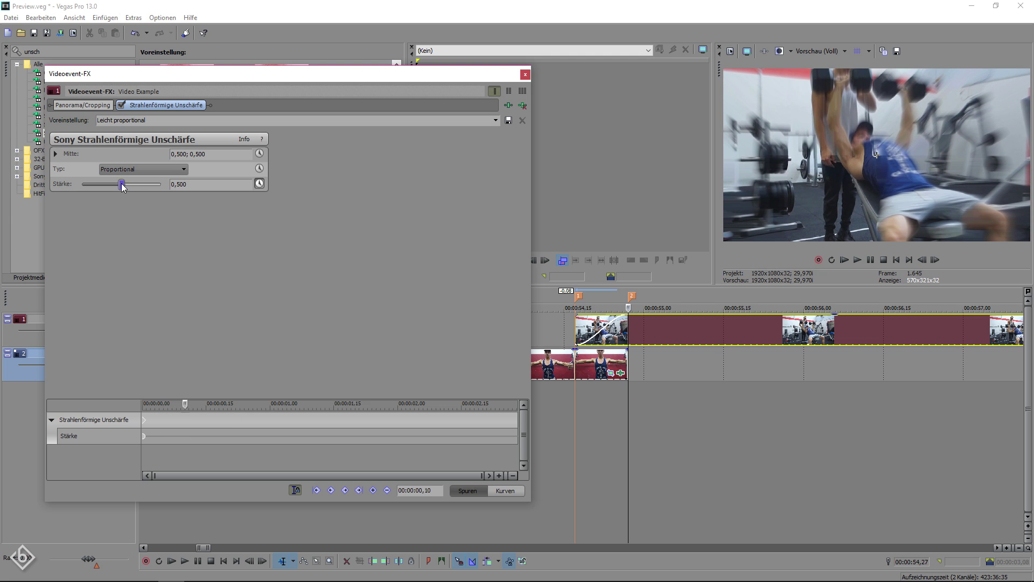
pyautogui.moveTo(121, 184); pyautogui.dragTo(26, 191)
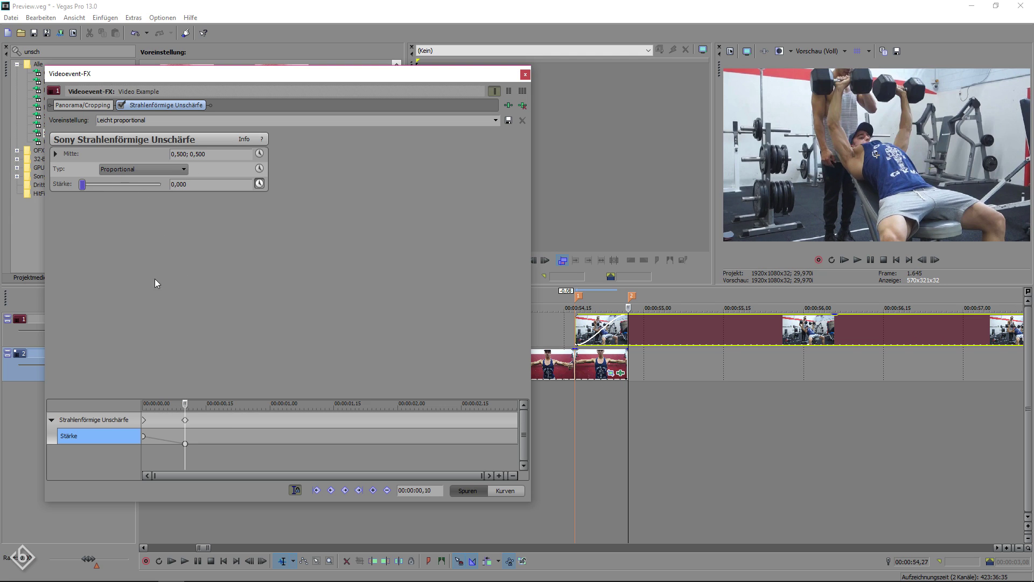
pyautogui.click(525, 74)
# Play the zoom transition between the two clips several times, starting from the lower-track clip's beginning at 00:00:54,07
pyautogui.scroll(-3, 547, 414)
pyautogui.click(521, 396)
pyautogui.press('space')
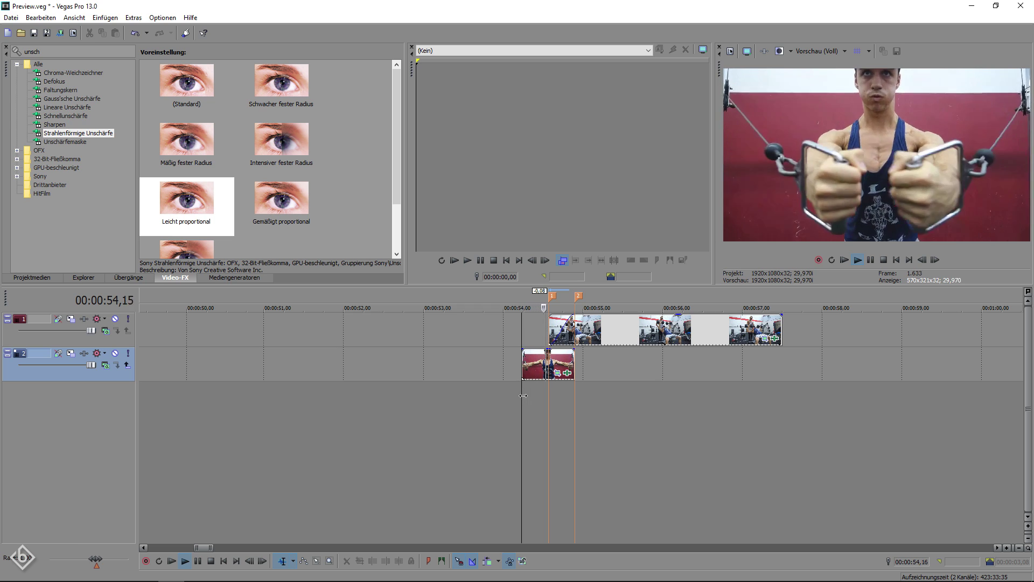
pyautogui.press('space')
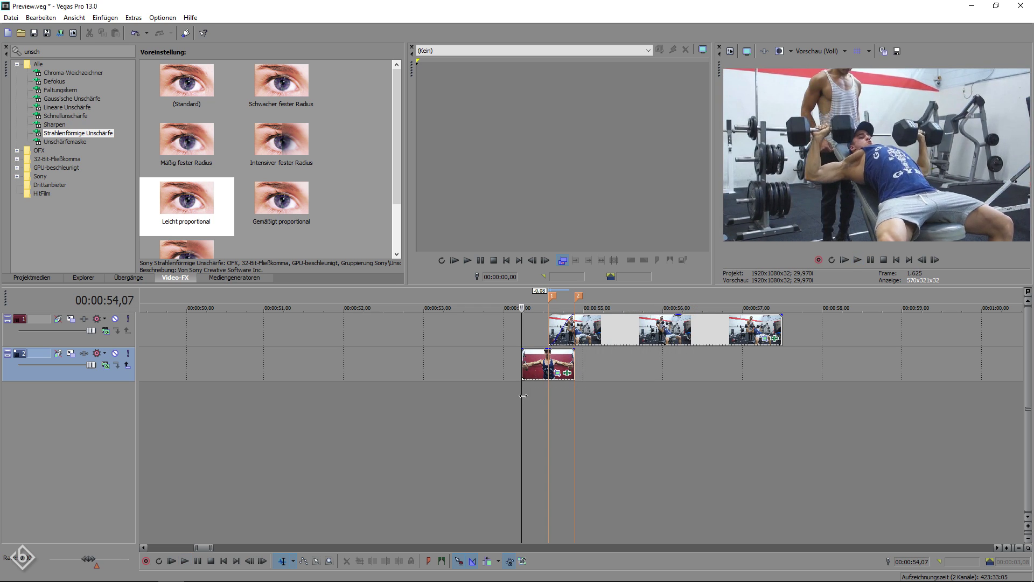
pyautogui.press('space')
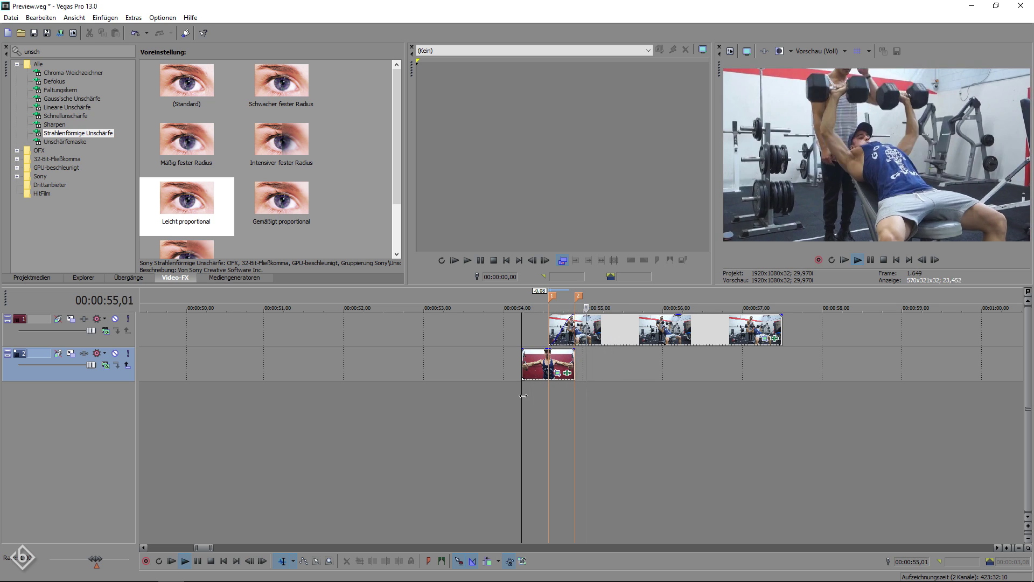
pyautogui.press('space')
pyautogui.press('space')
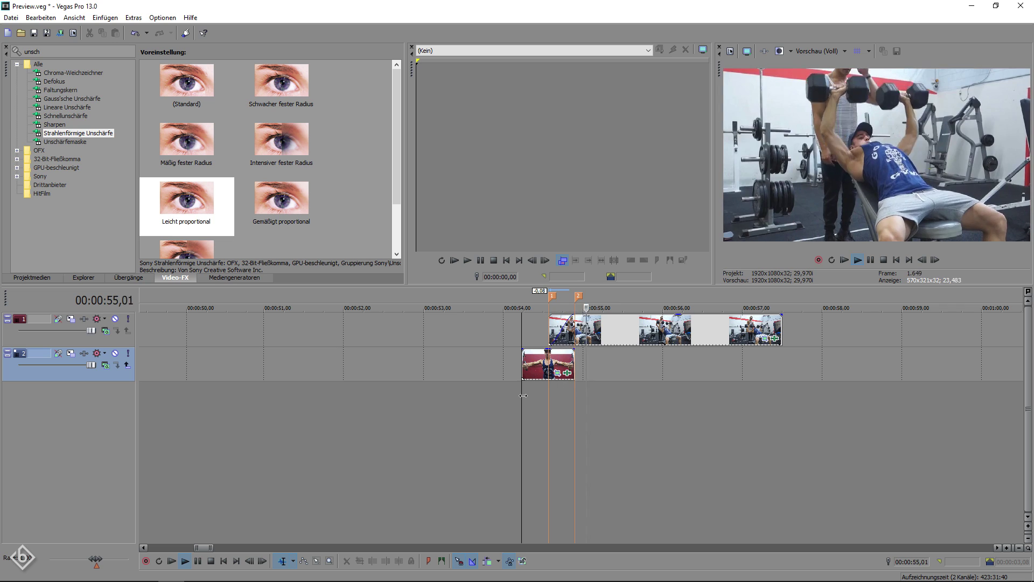